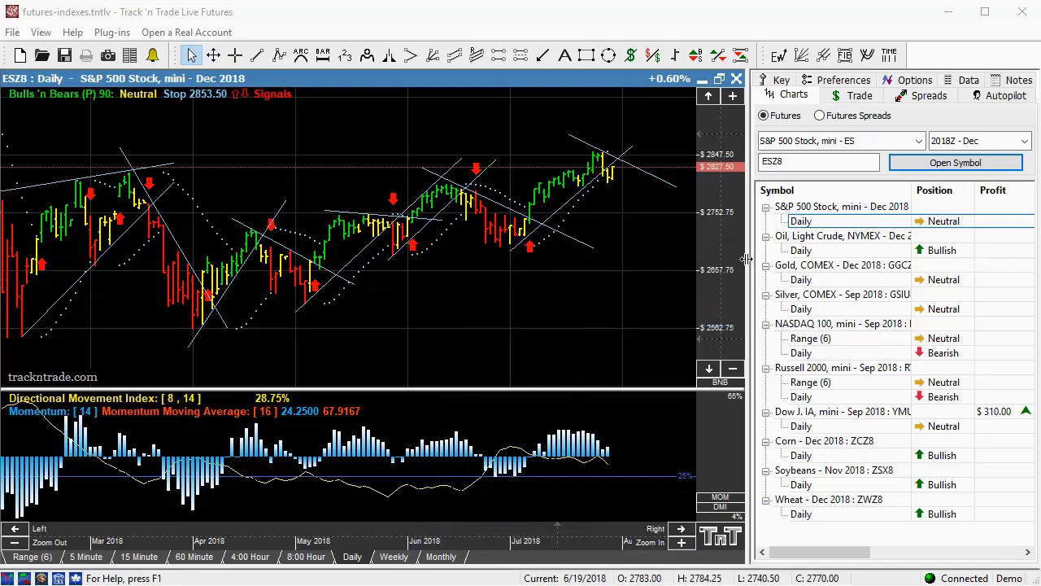
Step through the Gold Dec 2018 and Silver Sep 2018 daily charts to the NASDAQ 100 daily chart.
click(801, 280)
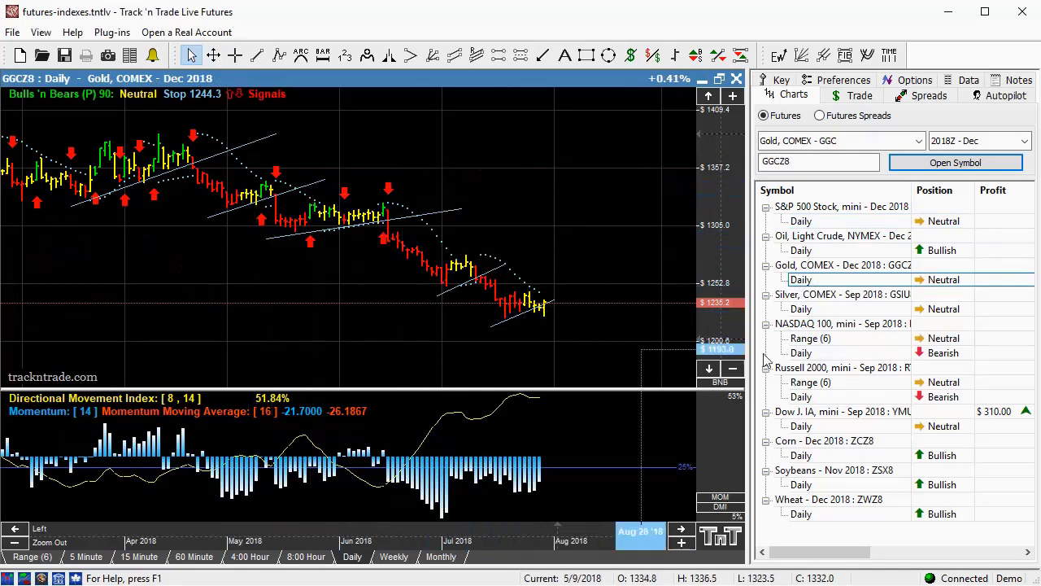
click(801, 309)
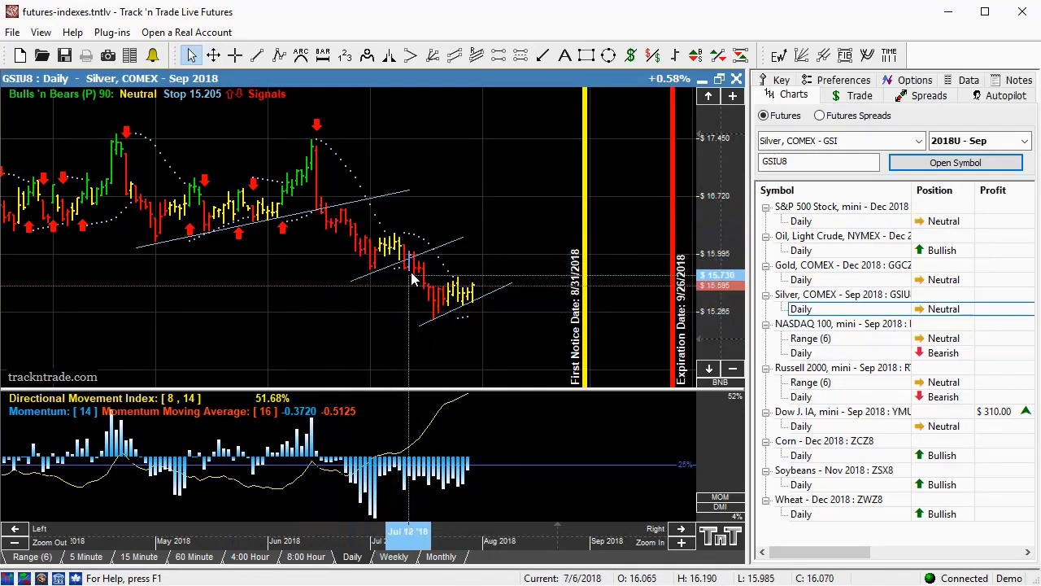
click(804, 355)
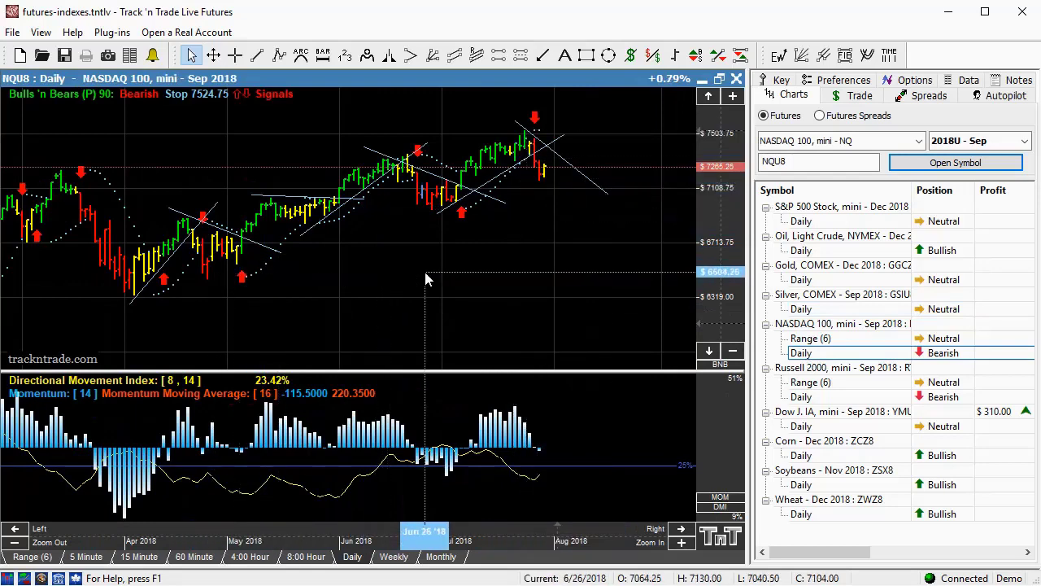
Open the Crude Oil Dec 2018 daily chart, shift its dates, and trace the early April bars.
click(802, 251)
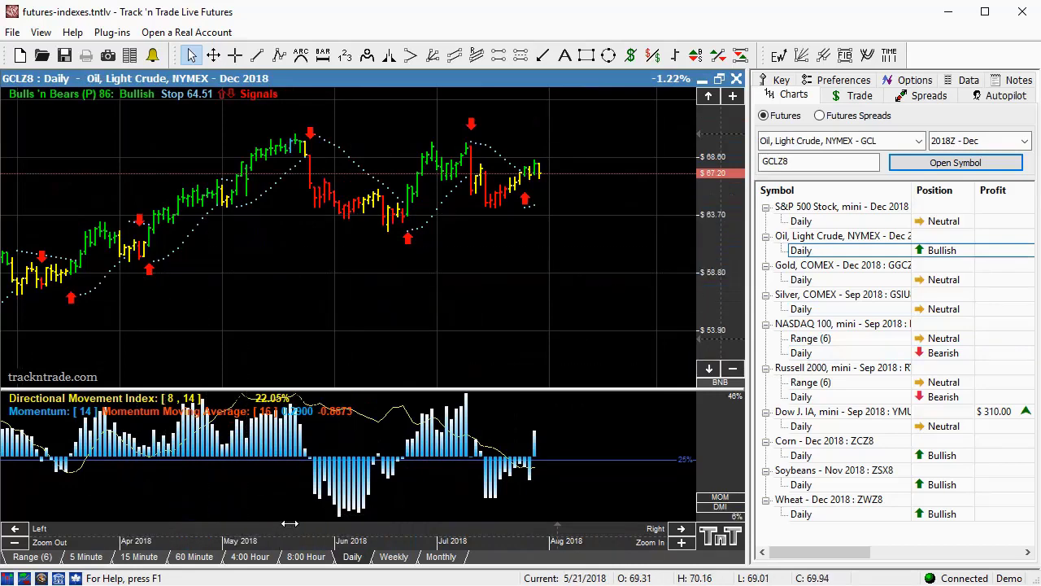
drag(291, 525, 327, 525)
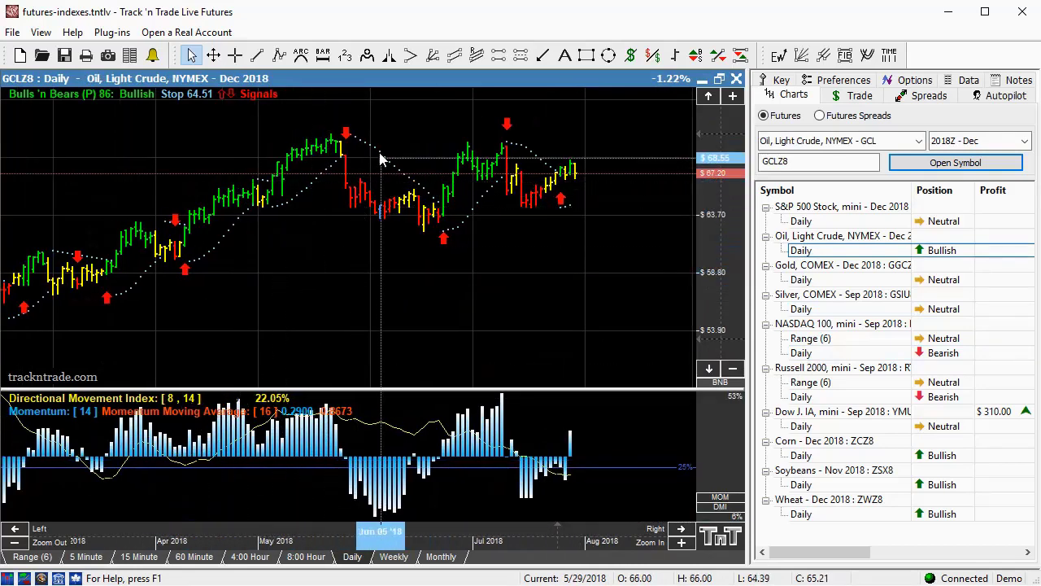
click(257, 54)
drag(24, 249, 189, 274)
Draw trend lines across the April pullback and the late-April bars.
click(257, 55)
drag(106, 211, 233, 244)
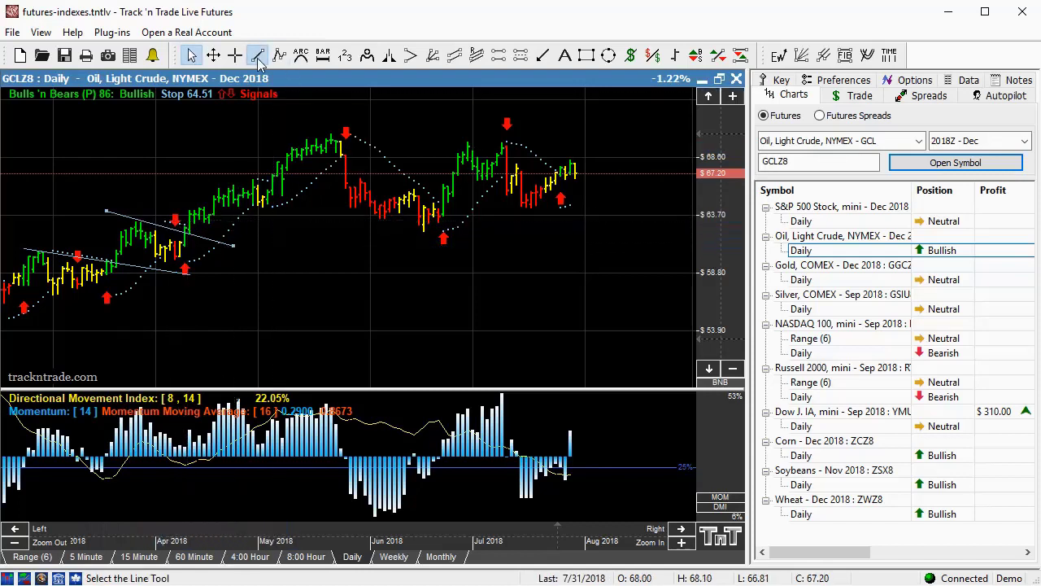
drag(213, 171, 316, 188)
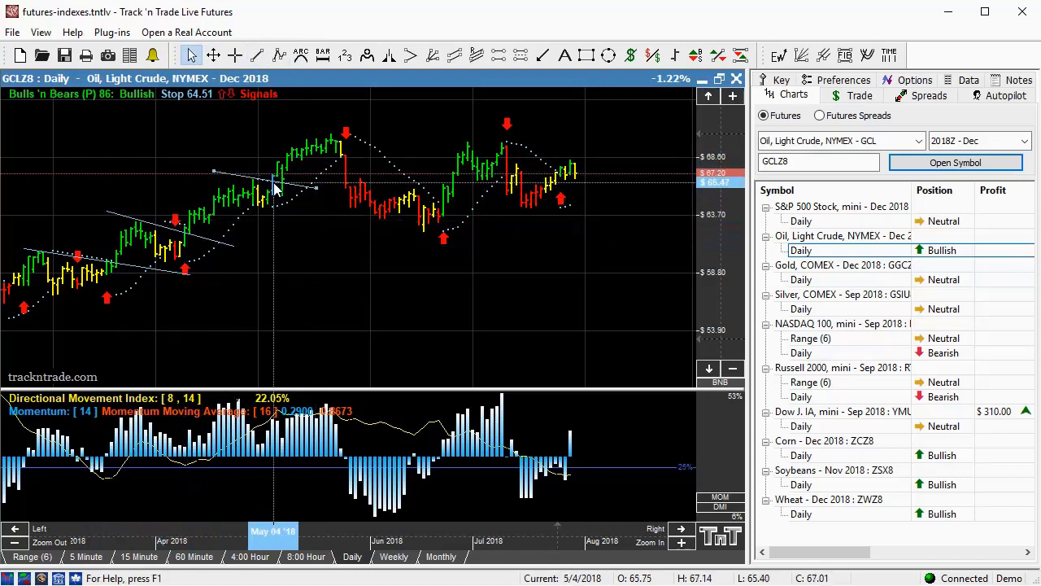
click(258, 55)
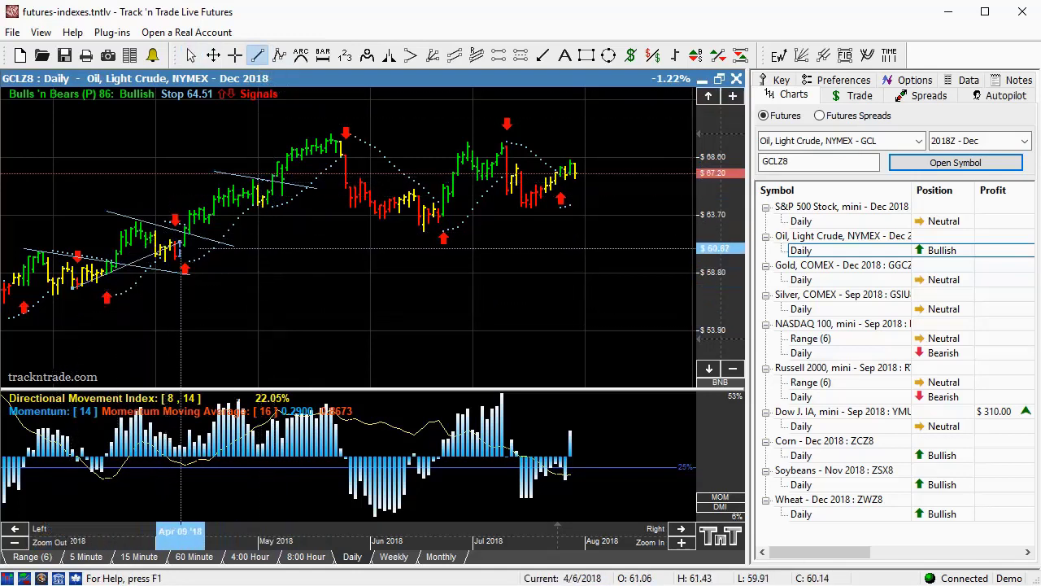
click(190, 259)
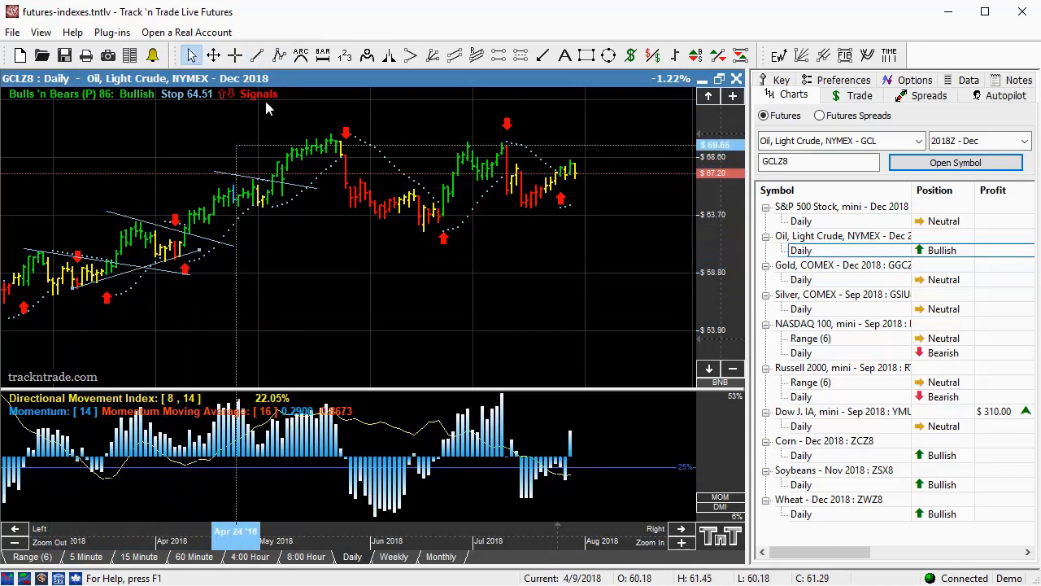
Draw a rising trend line under the April dots and an arrow up to the May peak.
click(257, 57)
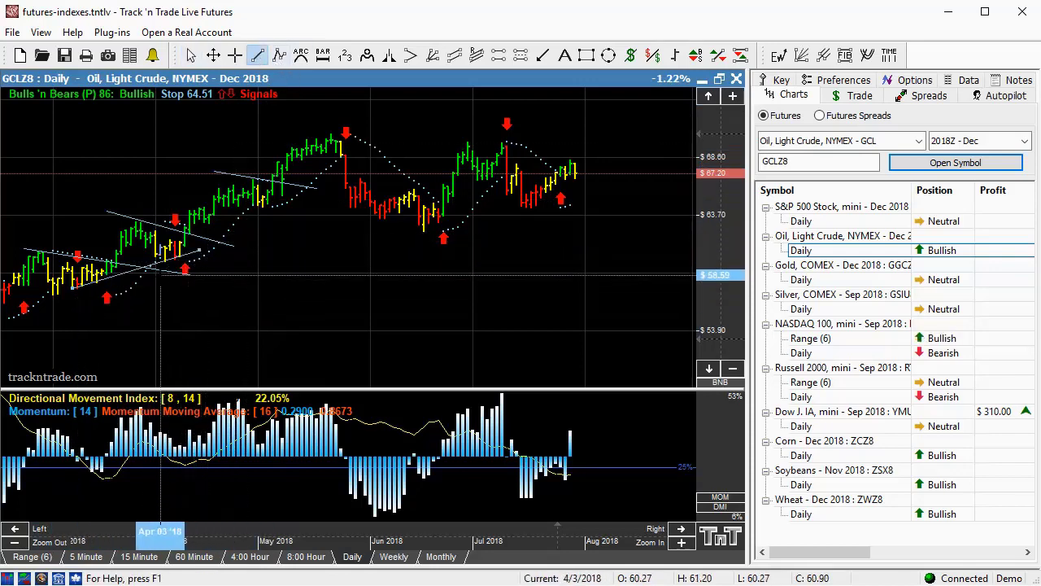
mouse_move(166, 269)
mouse_down()
mouse_move(279, 189)
mouse_move(380, 136)
mouse_up()
click(259, 56)
drag(268, 289, 334, 177)
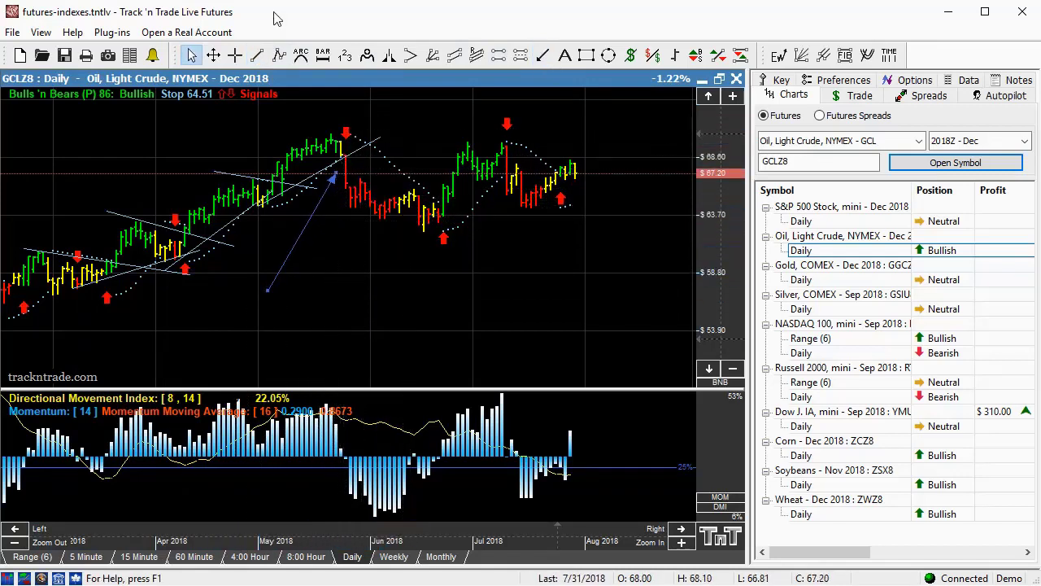
Draw down-trend lines from the May and early-July peaks, and up-trend lines from the June low and under July bars.
click(257, 55)
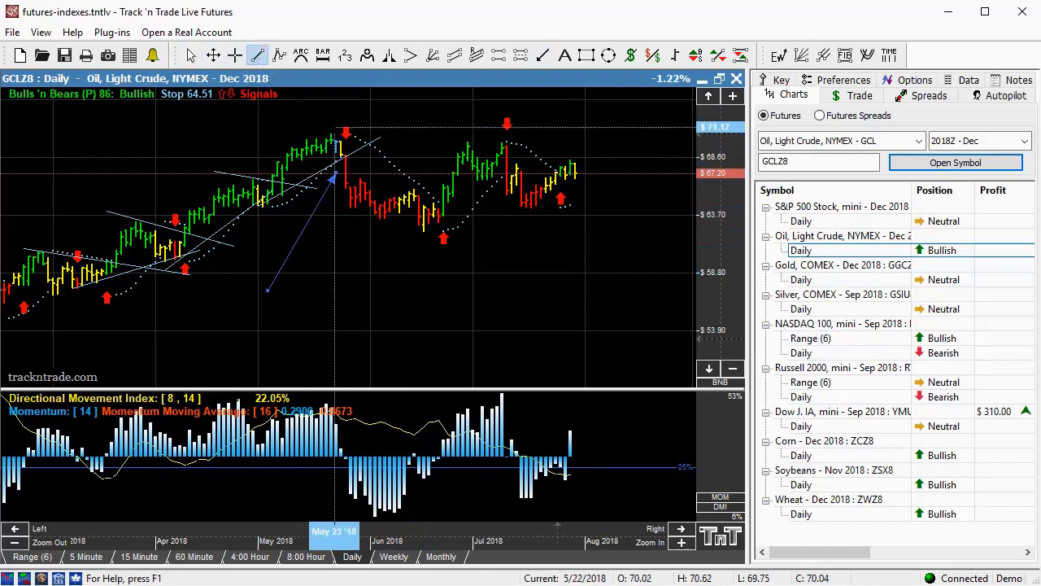
drag(326, 127, 511, 246)
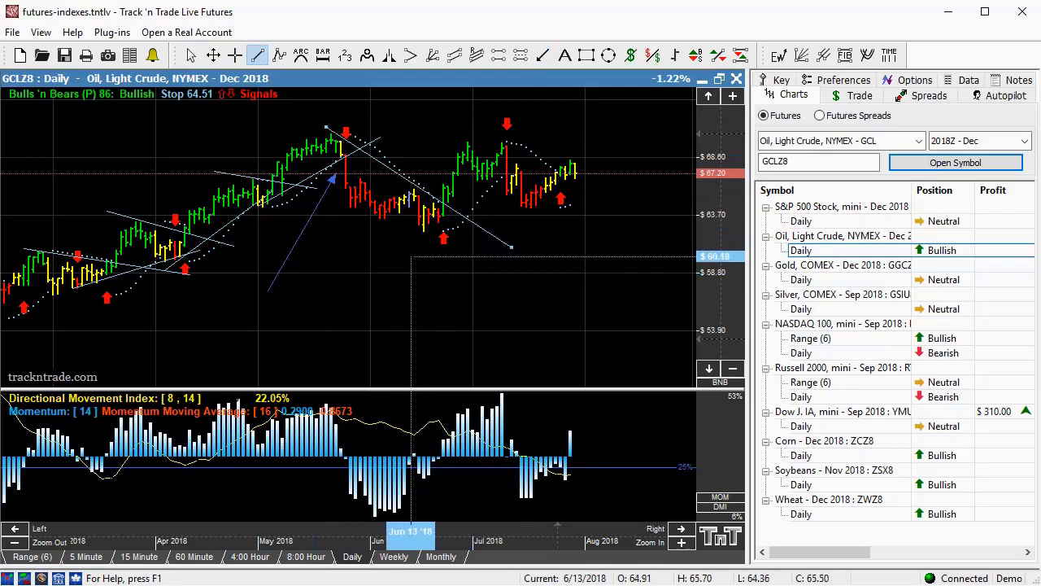
drag(414, 253, 555, 123)
click(257, 55)
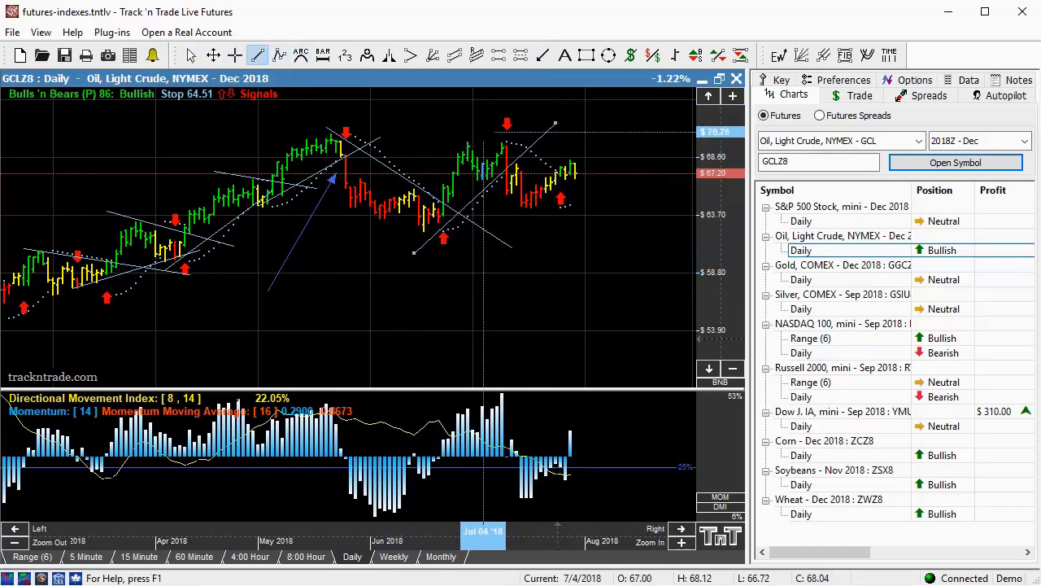
drag(482, 131, 590, 206)
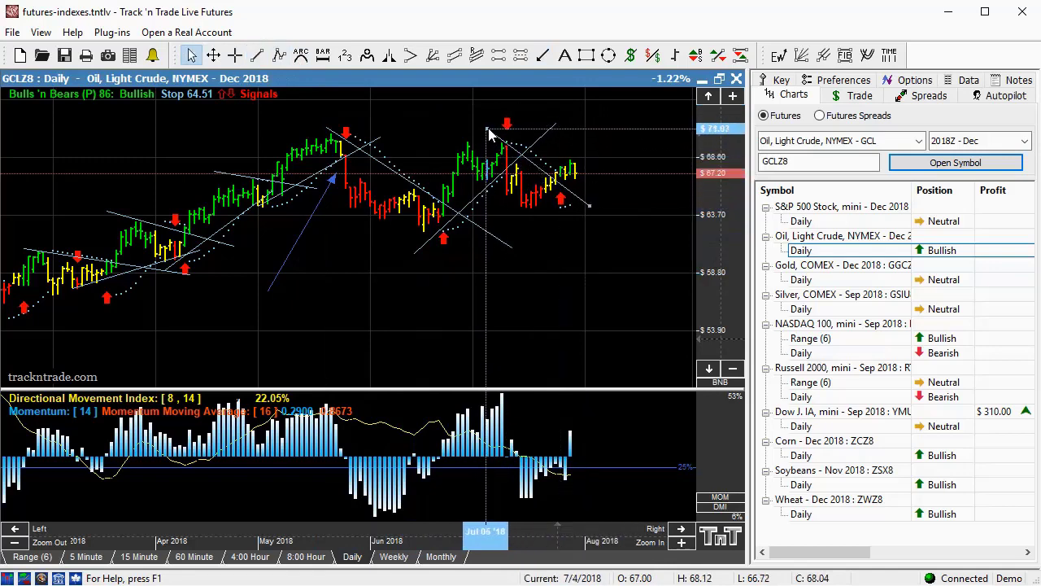
click(257, 54)
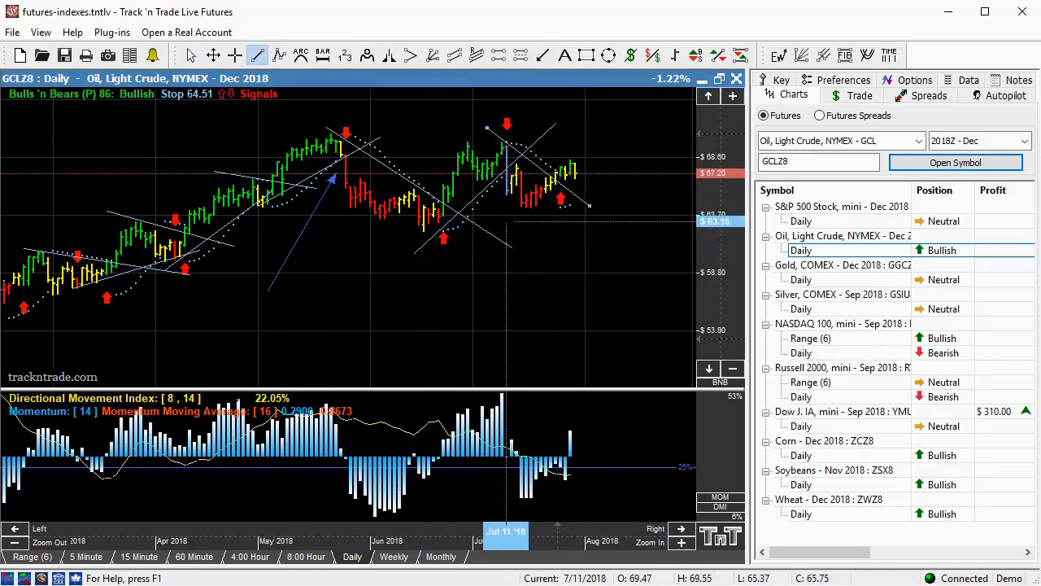
drag(492, 232, 618, 153)
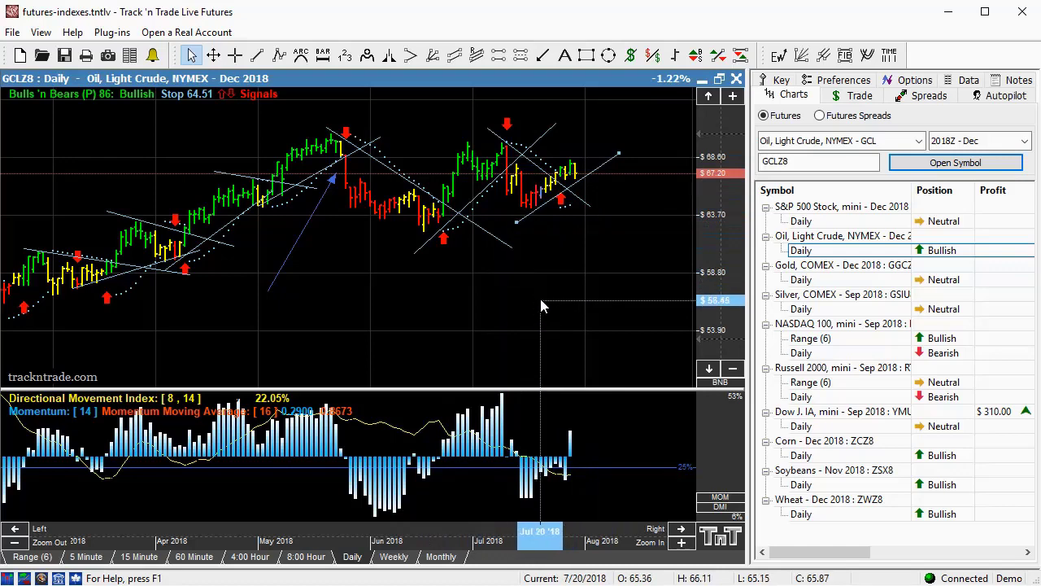
Switch through the Gold, Silver and NASDAQ 100 daily charts to the Russell 2000 mini Sep 2018 daily chart.
click(802, 280)
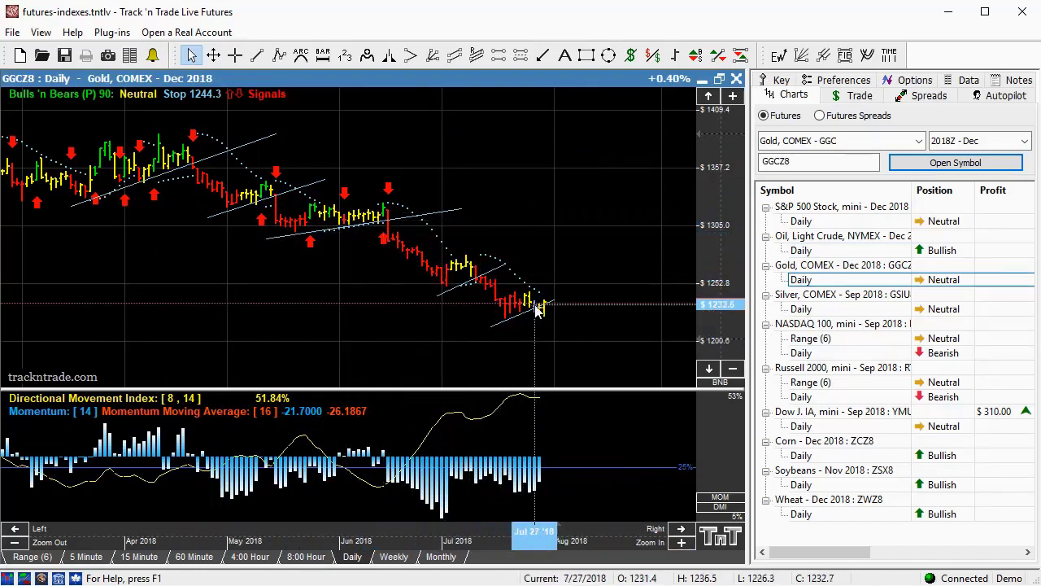
click(802, 309)
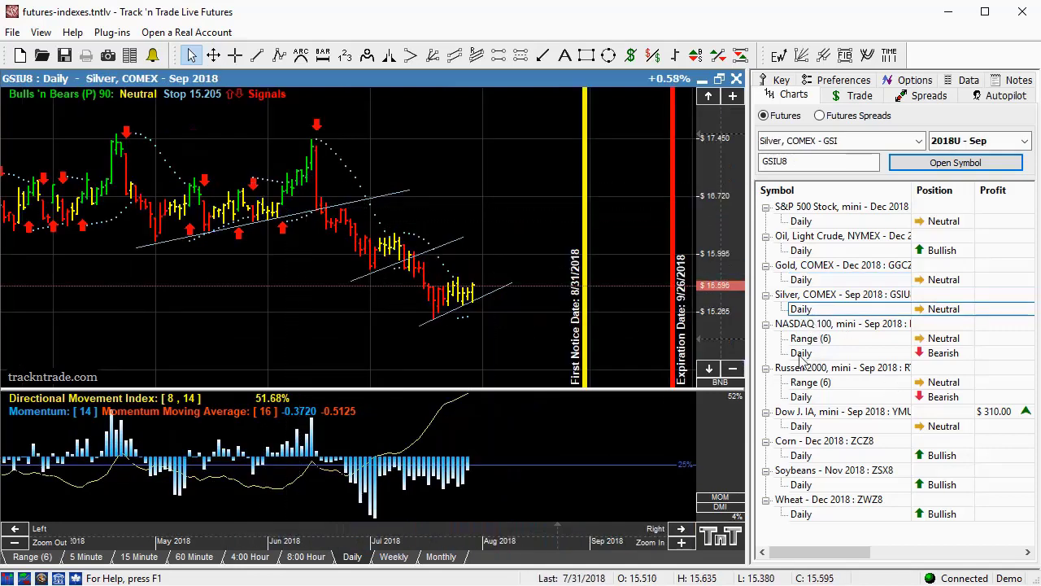
click(801, 353)
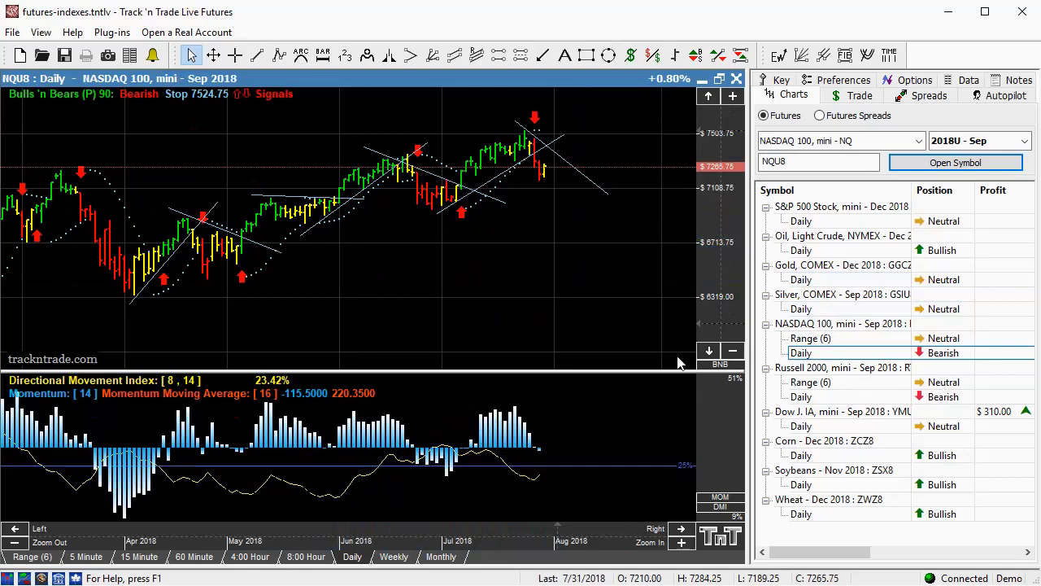
click(801, 397)
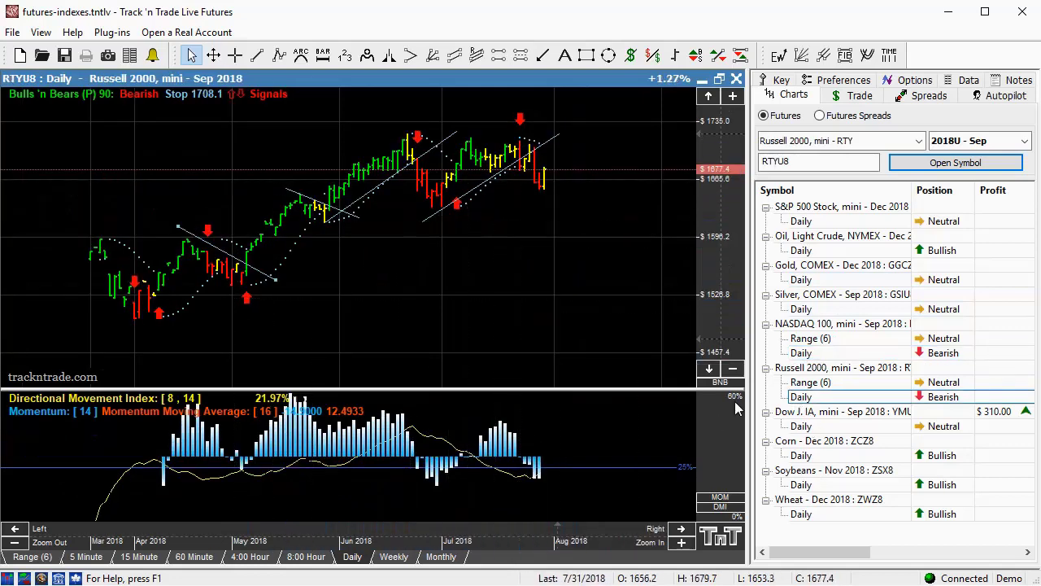
Open NASDAQ 100 Range (6), glance at Russell 2000 Range (6), then return to NASDAQ Range (6).
click(803, 338)
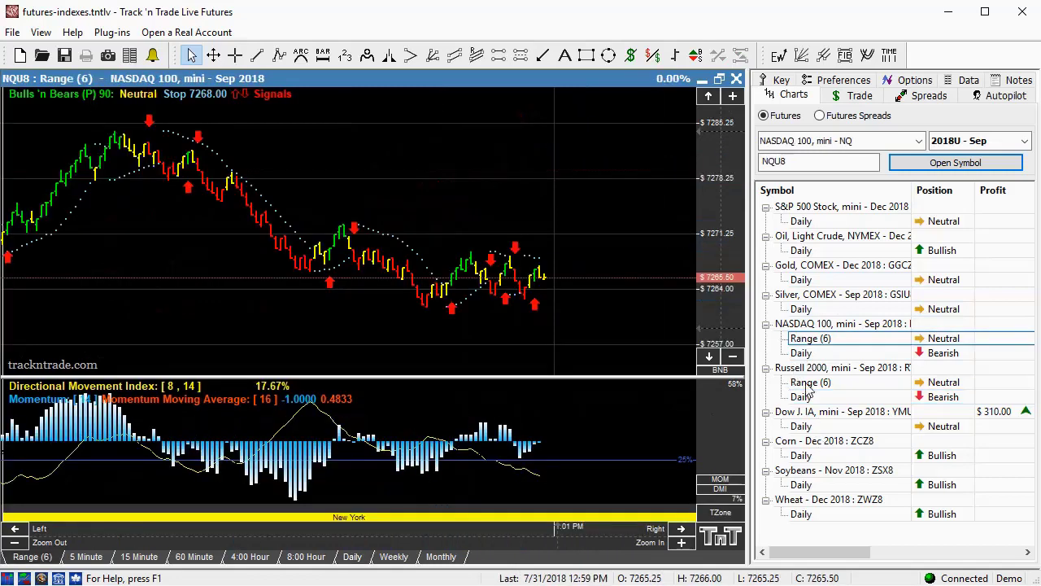
click(805, 384)
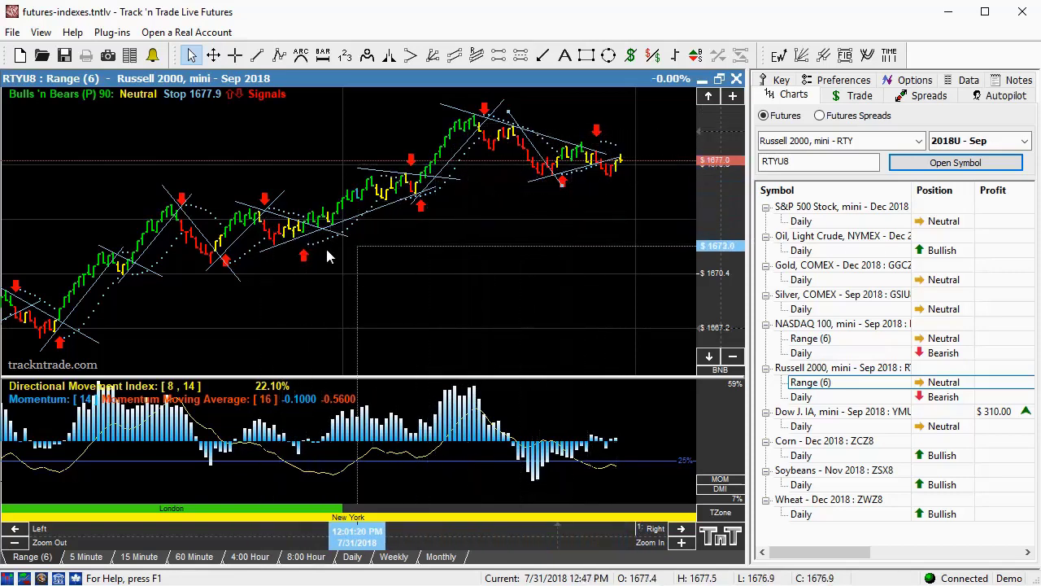
click(807, 340)
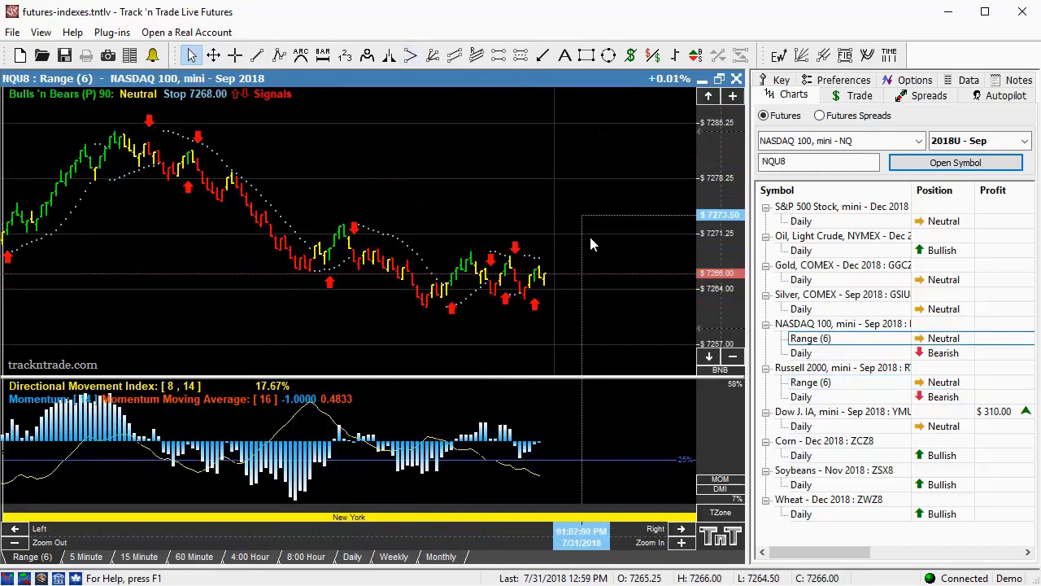
Draw a rising line under the first peak and a down-trend line along the falling dots.
click(265, 55)
drag(65, 191, 95, 177)
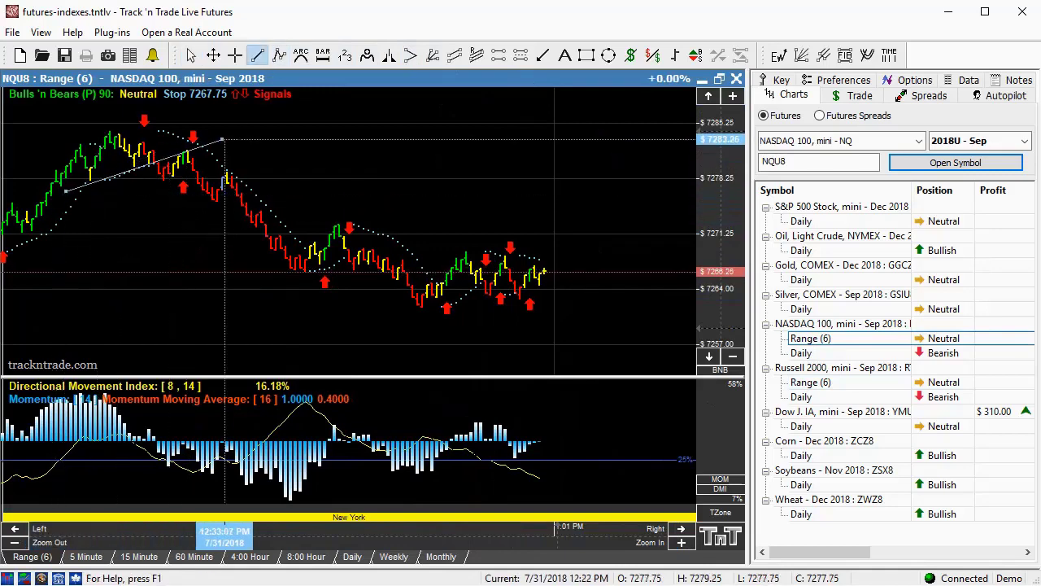
click(257, 54)
mouse_move(173, 129)
mouse_down()
mouse_move(328, 277)
mouse_move(442, 233)
mouse_move(394, 229)
mouse_move(419, 268)
mouse_move(470, 310)
mouse_up()
click(257, 55)
click(257, 54)
Draw converging rising, low and flatter lines across the latest bars to form a narrowing wedge.
click(257, 55)
mouse_move(417, 319)
mouse_down()
mouse_move(526, 232)
mouse_move(535, 245)
mouse_up()
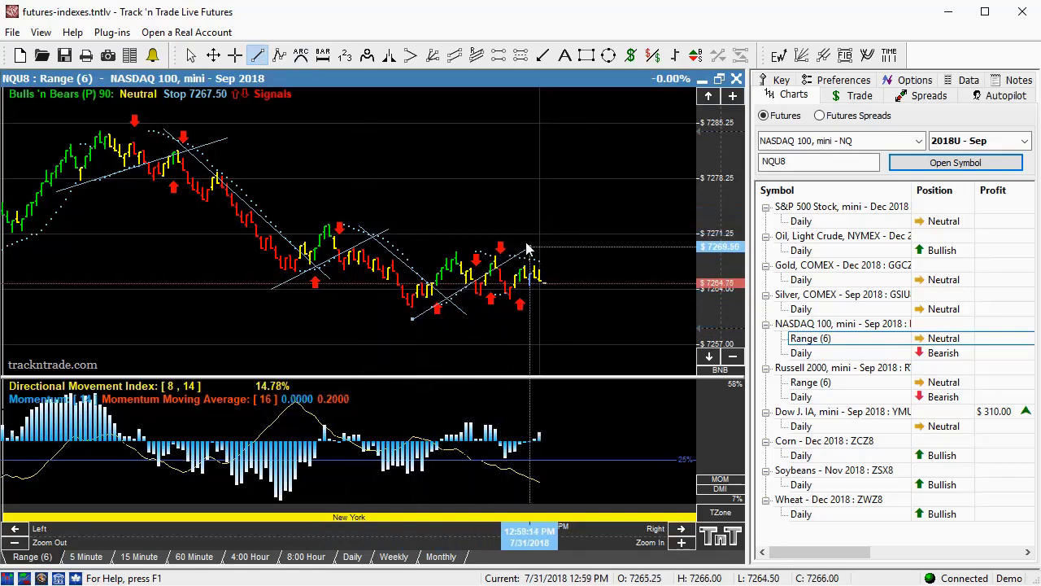
drag(475, 301, 564, 285)
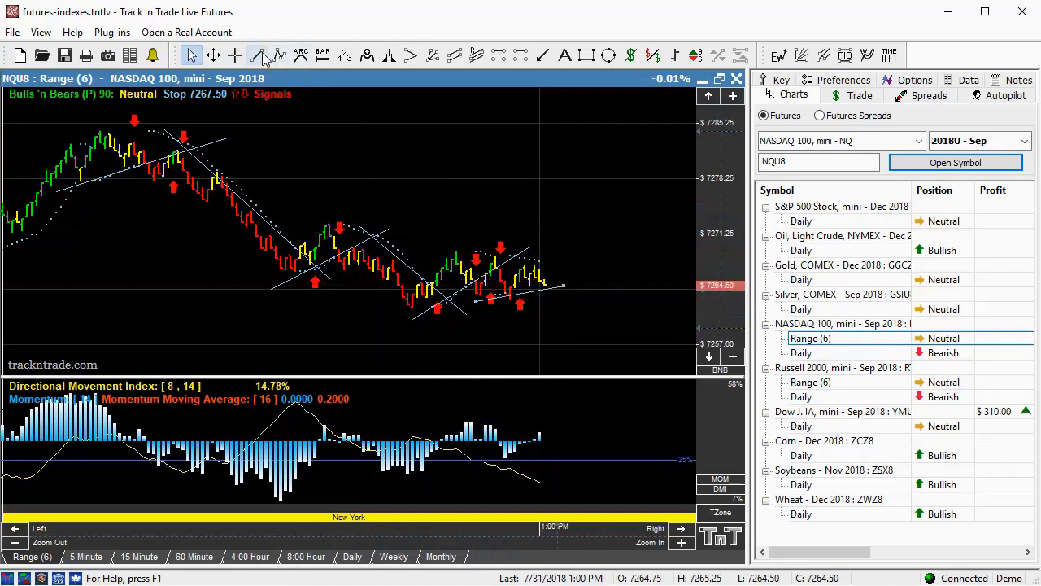
drag(447, 243, 578, 266)
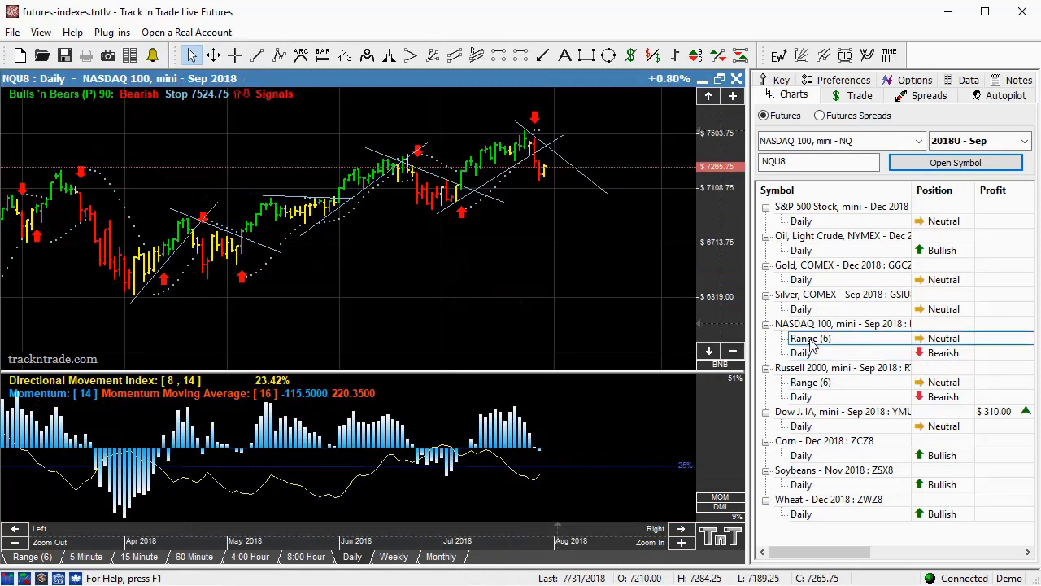
Bring back the NASDAQ 100 Range (6) chart showing its drawn trend lines.
click(809, 340)
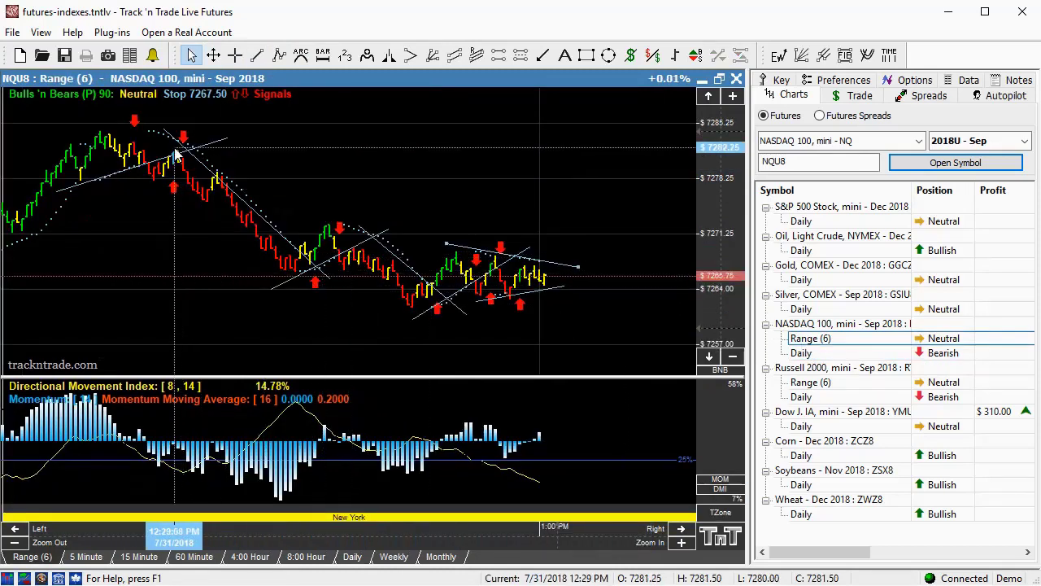